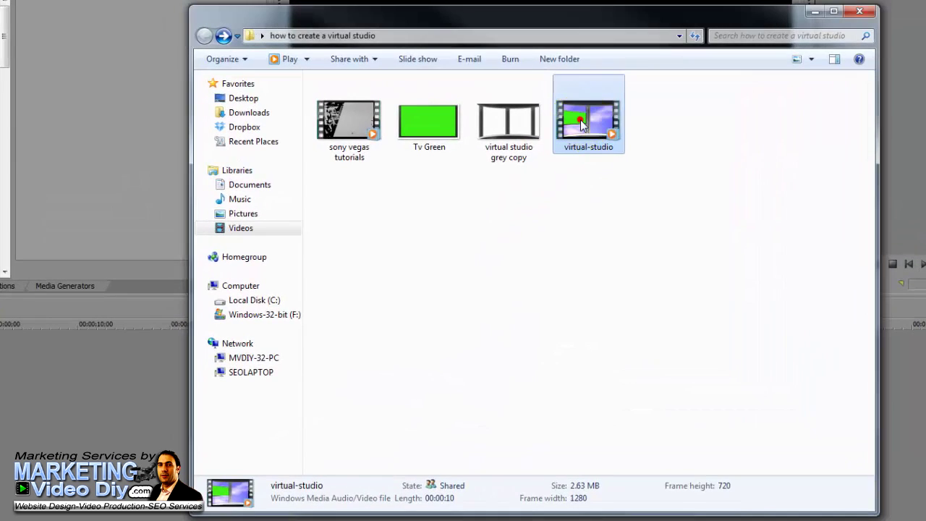
Play the virtual-studio video from the Explorer folder in Windows Media Player
{"action": "right_click", "coordinate": [582, 124]}
{"action": "left_click", "coordinate": [620, 126]}
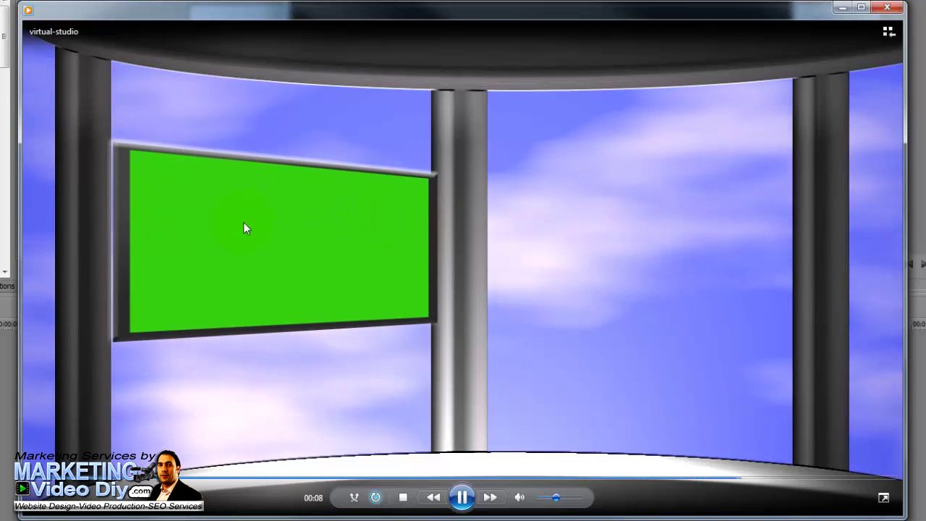
Close Windows Media Player after previewing the green-screen studio clip
{"action": "left_click", "coordinate": [887, 8]}
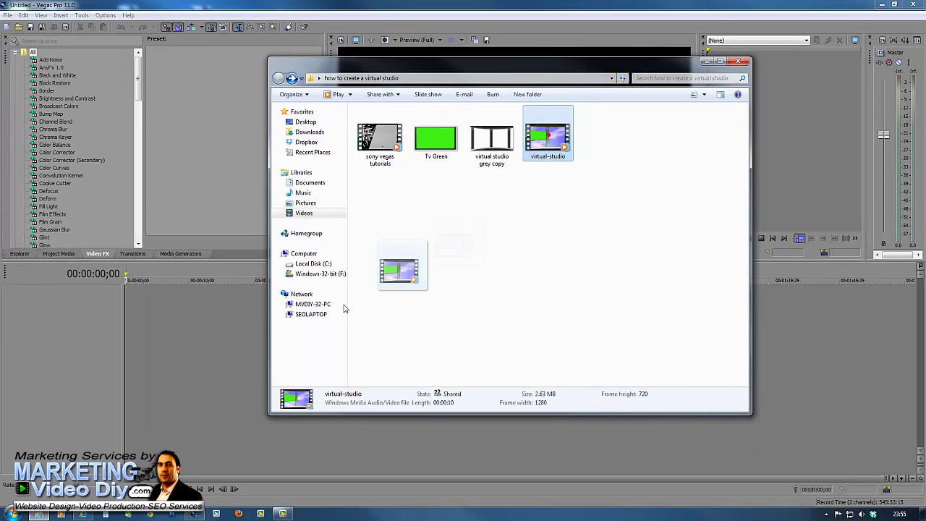
Add the virtual-studio clip to the Vegas timeline, accept the proxy message, and align it to 00:00:00;00
{"action": "left_click_drag", "start_coordinate": [344, 309], "coordinate": [241, 304]}
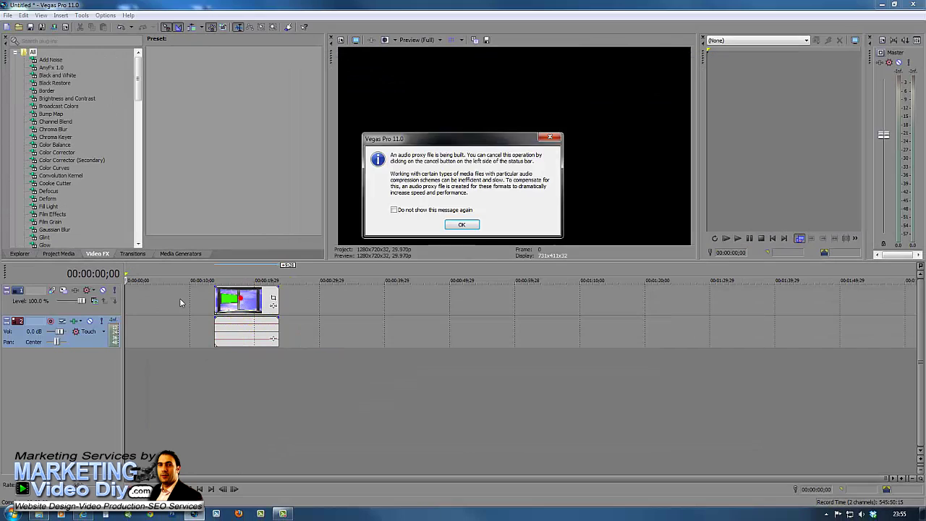
{"action": "left_click", "coordinate": [456, 223]}
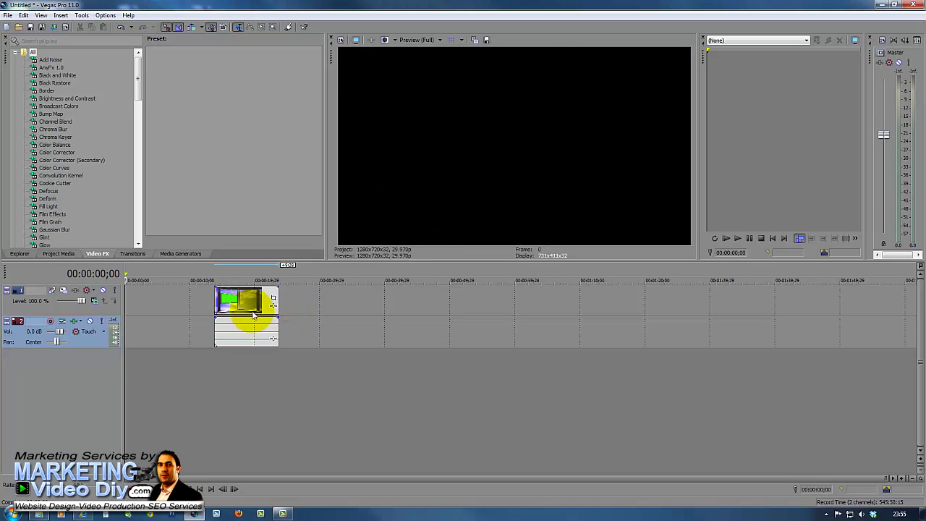
{"action": "left_click_drag", "start_coordinate": [246, 302], "coordinate": [145, 302]}
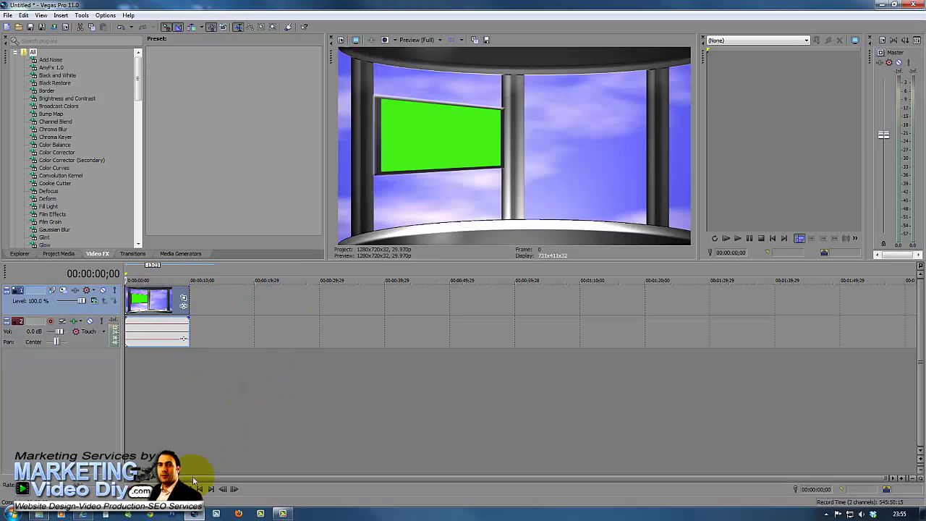
{"action": "left_click", "coordinate": [43, 516]}
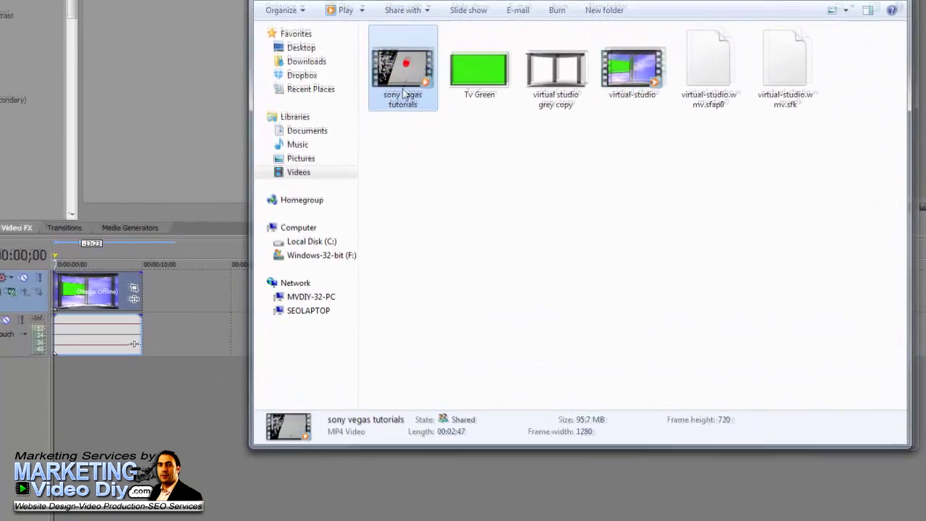
Add 'sony vegas tutorials' on new tracks below and shift it to start about 24 seconds in
{"action": "left_click_drag", "start_coordinate": [379, 139], "coordinate": [161, 381]}
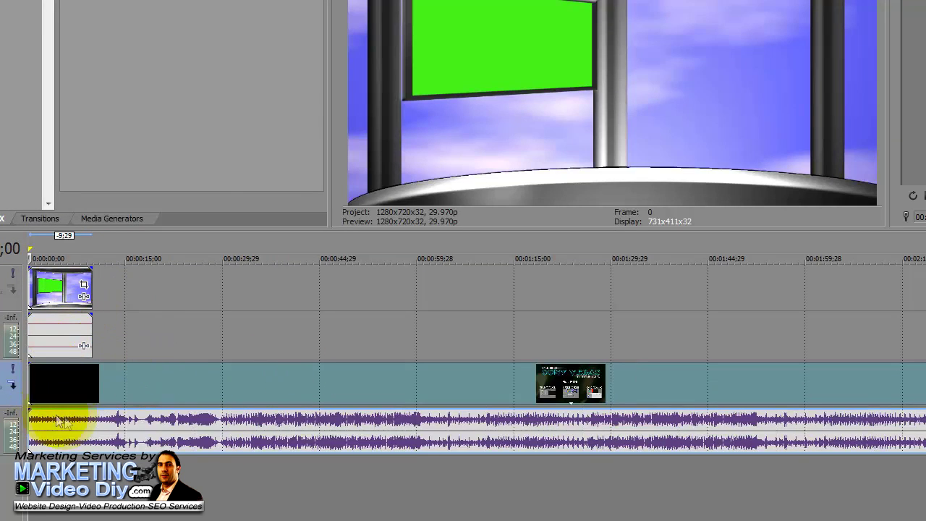
{"action": "left_click", "coordinate": [52, 385]}
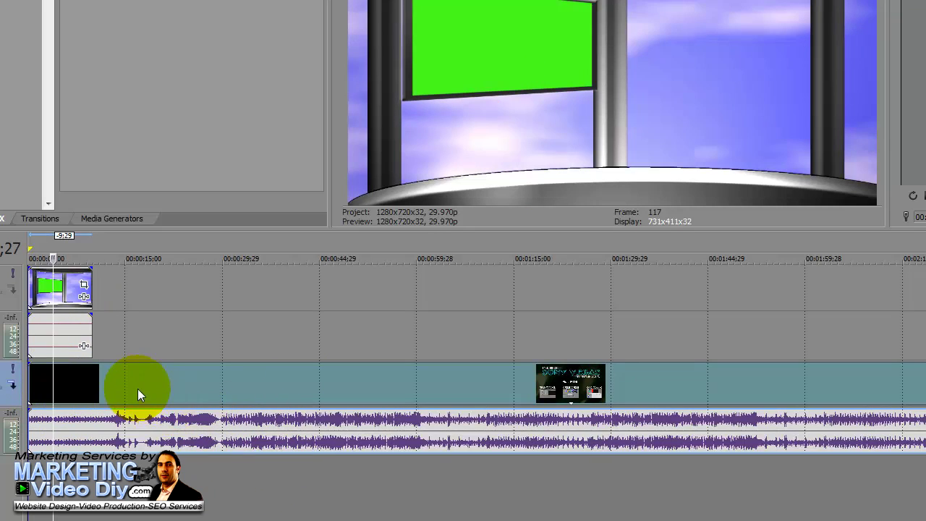
{"action": "left_click_drag", "start_coordinate": [138, 394], "coordinate": [295, 386]}
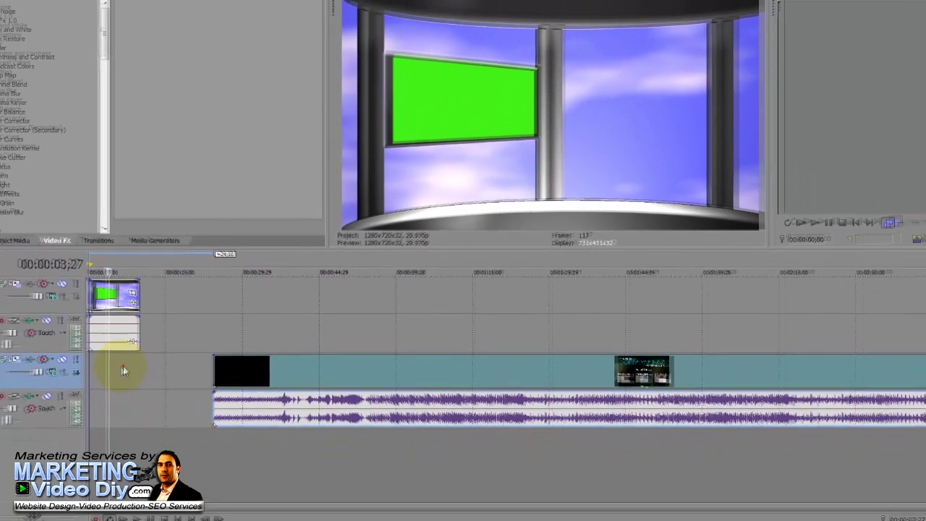
{"action": "left_click", "coordinate": [71, 380]}
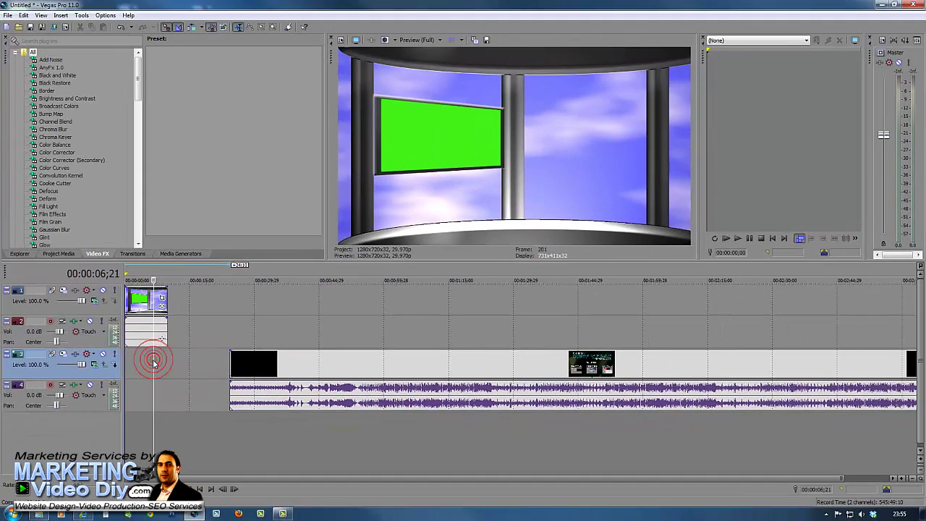
Place a Red Solid Color generator event at the start of track 3
{"action": "left_click", "coordinate": [180, 254]}
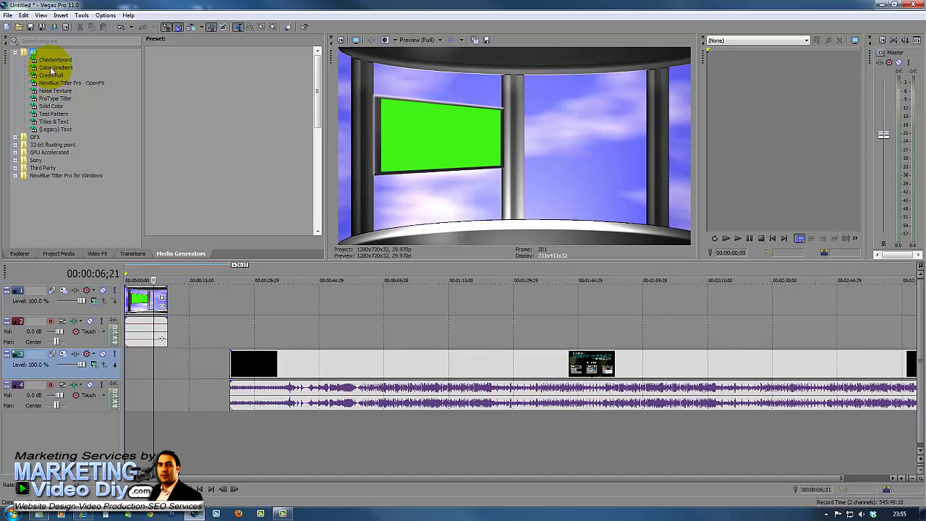
{"action": "left_click", "coordinate": [49, 106]}
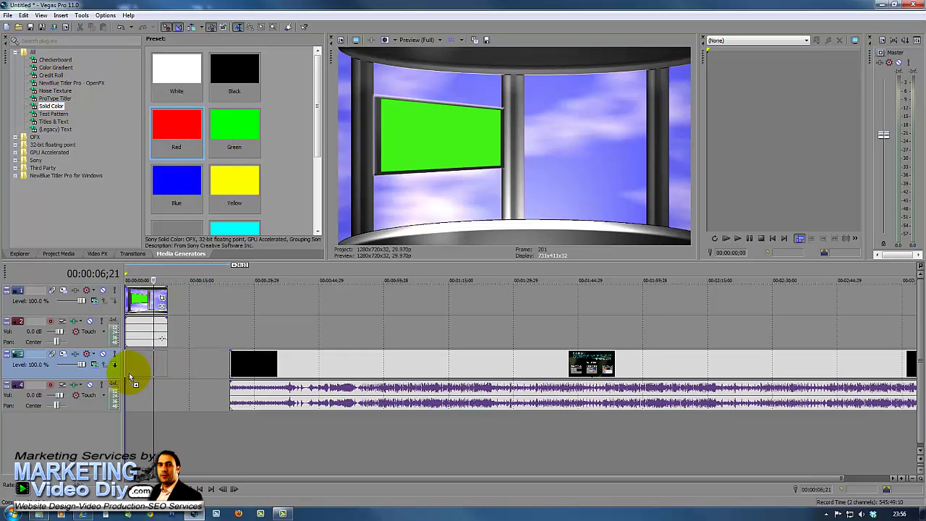
{"action": "left_click_drag", "start_coordinate": [129, 373], "coordinate": [130, 374]}
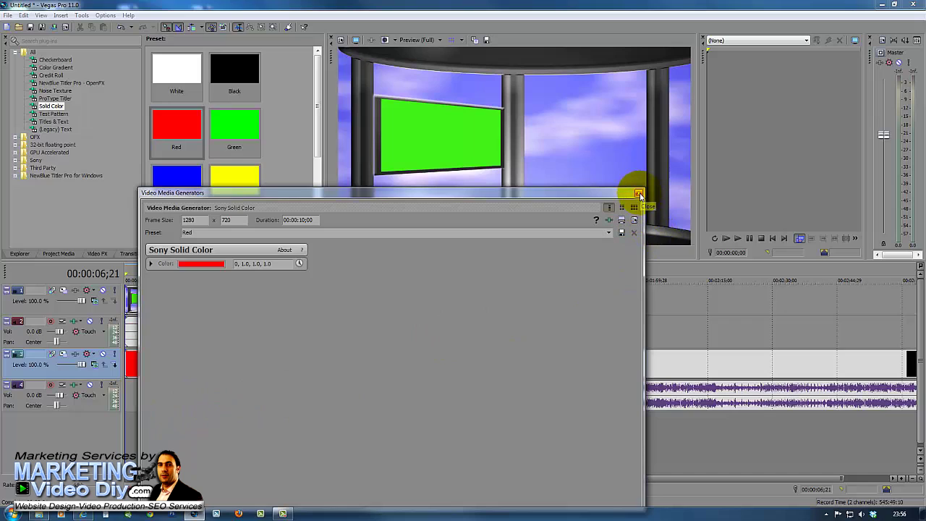
{"action": "left_click", "coordinate": [639, 193]}
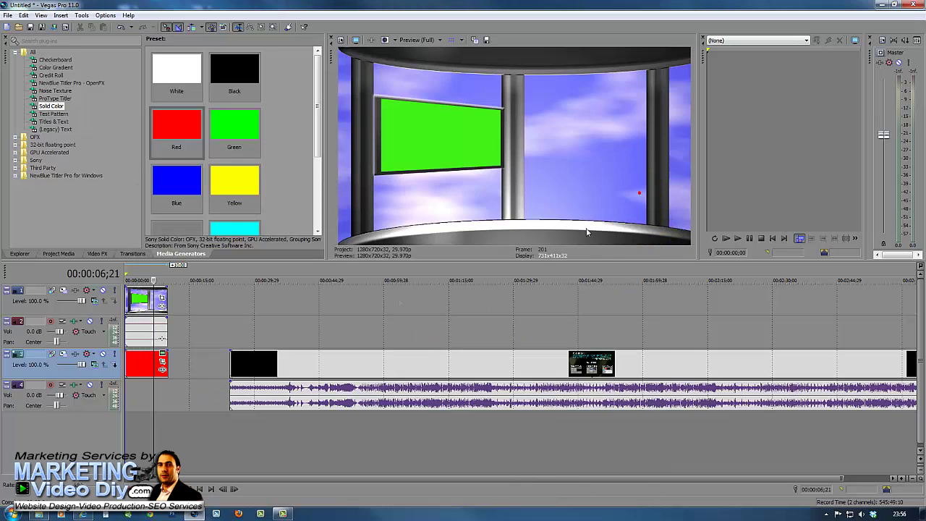
{"action": "left_click", "coordinate": [99, 254]}
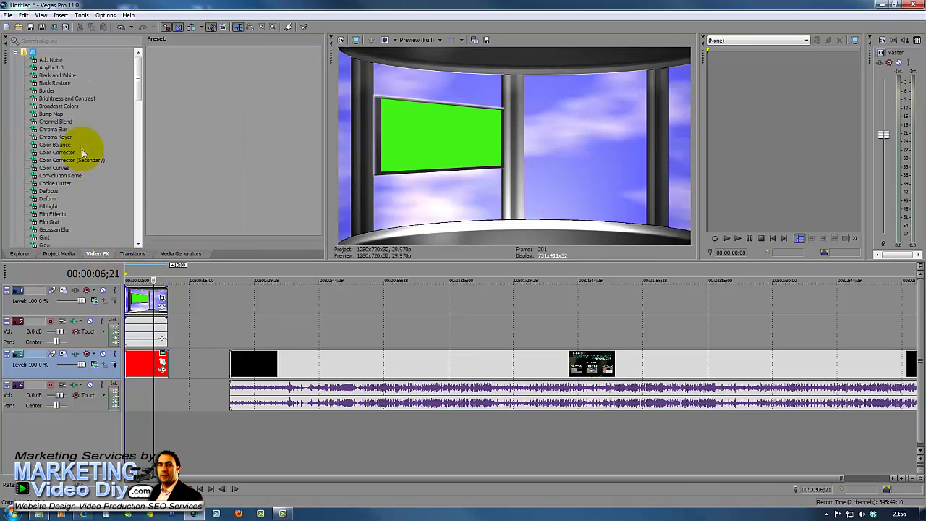
Apply the Chroma Keyer Green Screen preset to the studio clip with thresholds 0.211 low and 0.800 high
{"action": "left_click", "coordinate": [57, 137]}
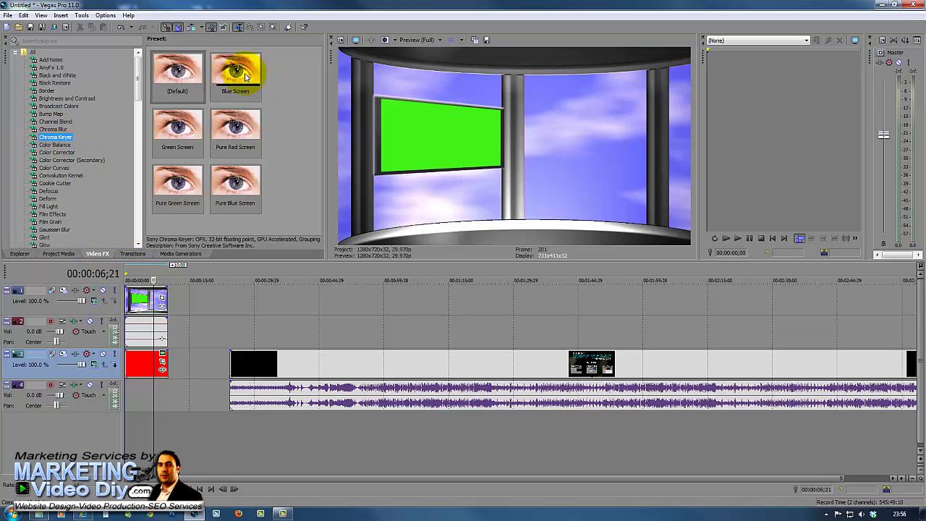
{"action": "left_click_drag", "start_coordinate": [178, 125], "coordinate": [139, 297]}
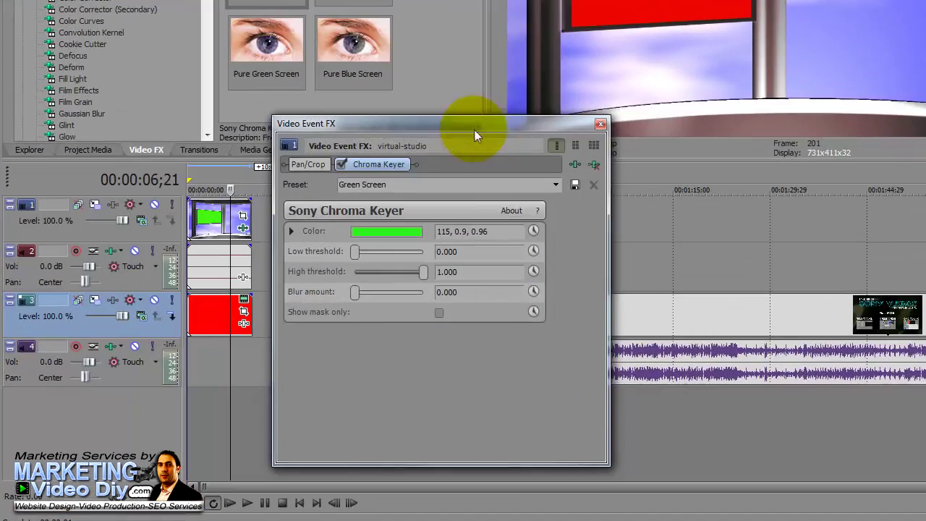
{"action": "left_click_drag", "start_coordinate": [475, 130], "coordinate": [425, 118]}
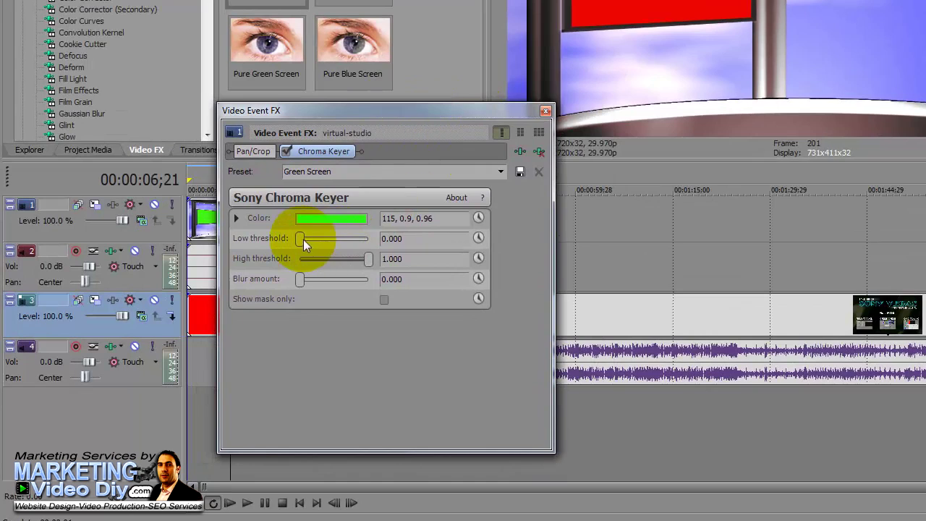
{"action": "left_click_drag", "start_coordinate": [301, 239], "coordinate": [317, 238]}
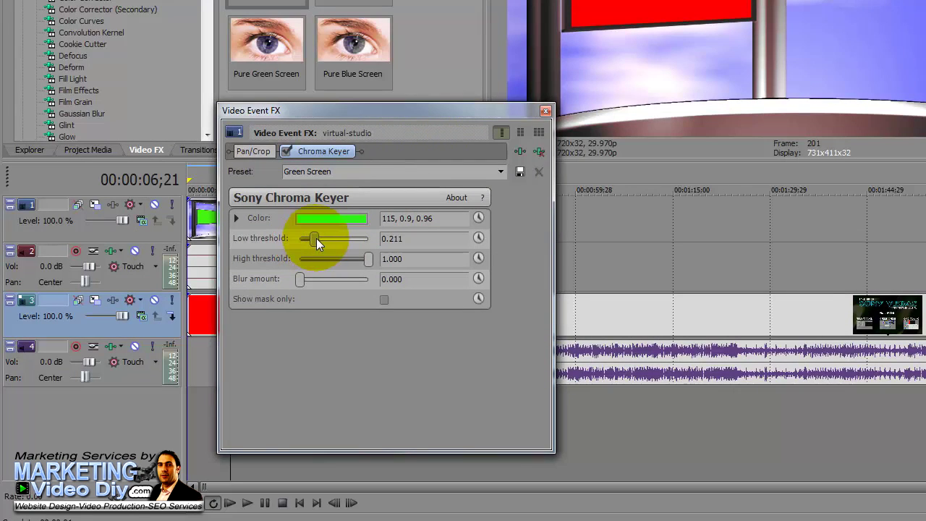
{"action": "left_click_drag", "start_coordinate": [368, 262], "coordinate": [356, 262]}
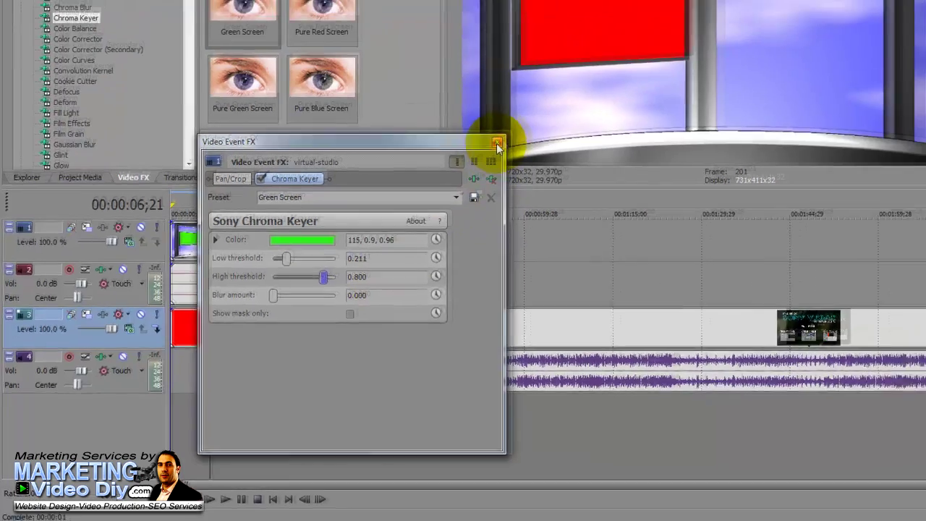
{"action": "left_click", "coordinate": [497, 144]}
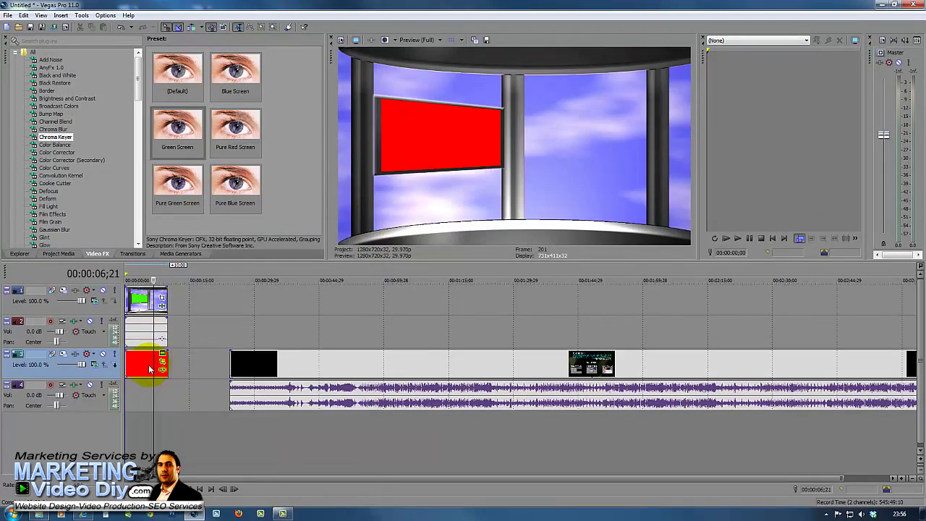
{"action": "left_click_drag", "start_coordinate": [148, 369], "coordinate": [474, 318]}
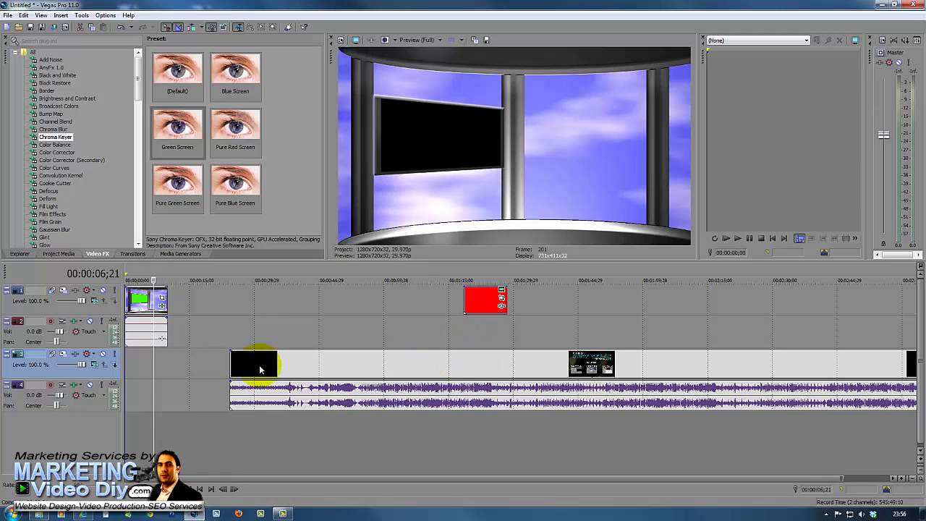
Move the red clip to track 1 near 1:15 and start the tutorial video and audio at zero
{"action": "left_click_drag", "start_coordinate": [258, 367], "coordinate": [238, 366]}
{"action": "left_click_drag", "start_coordinate": [403, 366], "coordinate": [279, 362]}
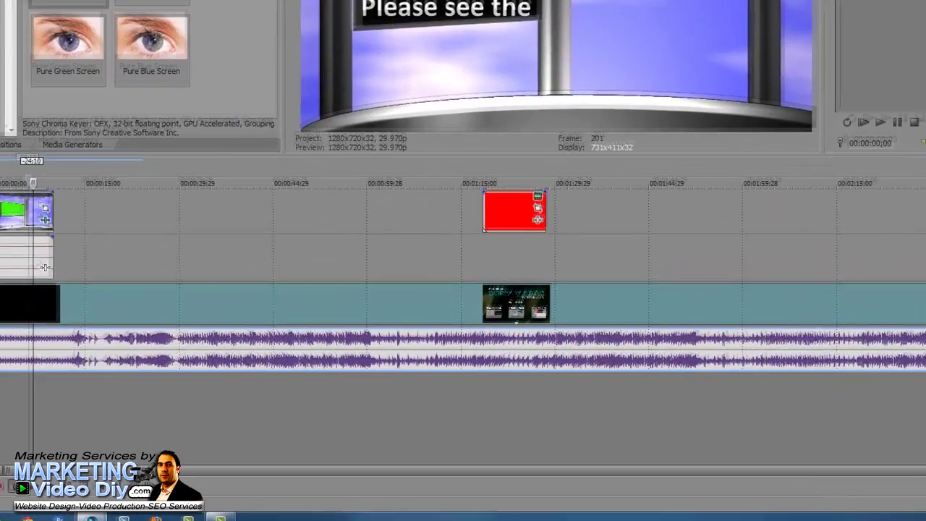
{"action": "left_click", "coordinate": [844, 362]}
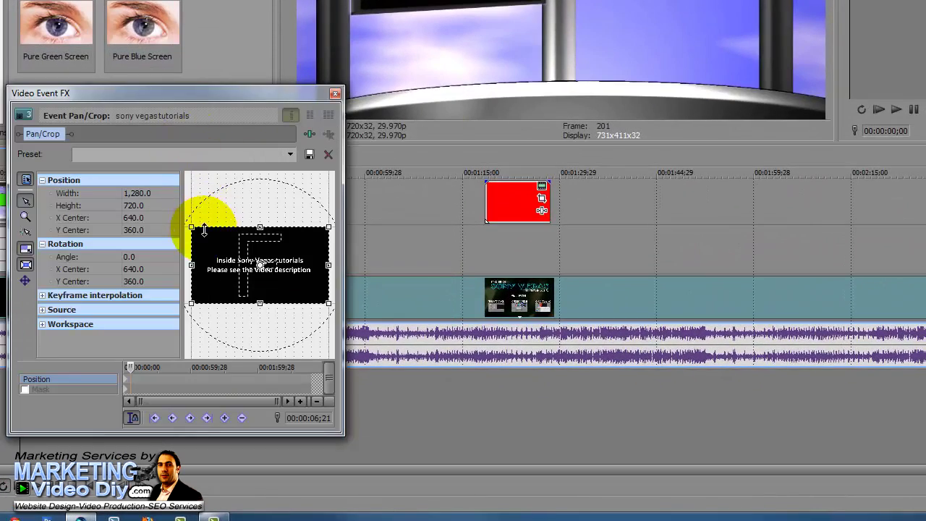
Resize the tutorial's Pan/Crop frame to 3,229.5 × 1,816.6 centred at 1,280, 448
{"action": "left_click_drag", "start_coordinate": [342, 425], "coordinate": [908, 413]}
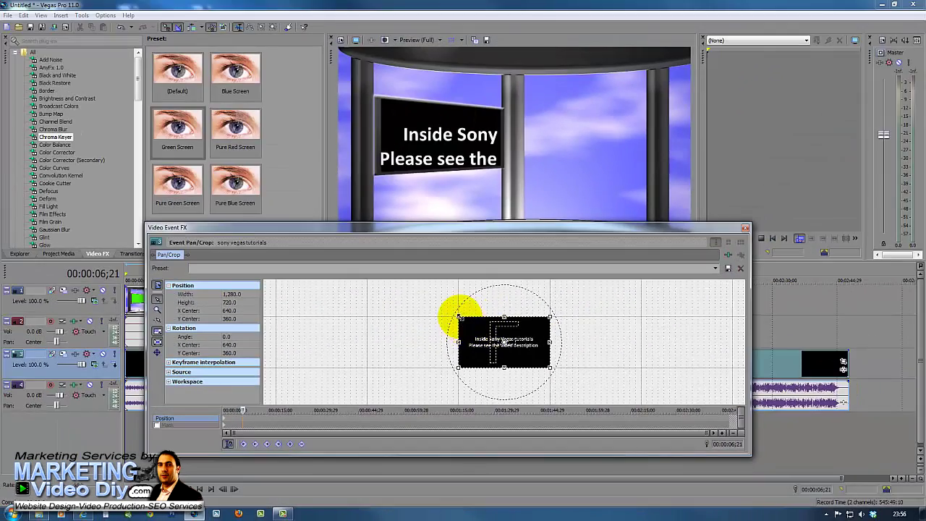
{"action": "scroll", "coordinate": [471, 319], "scroll_direction": "down", "scroll_amount": 5}
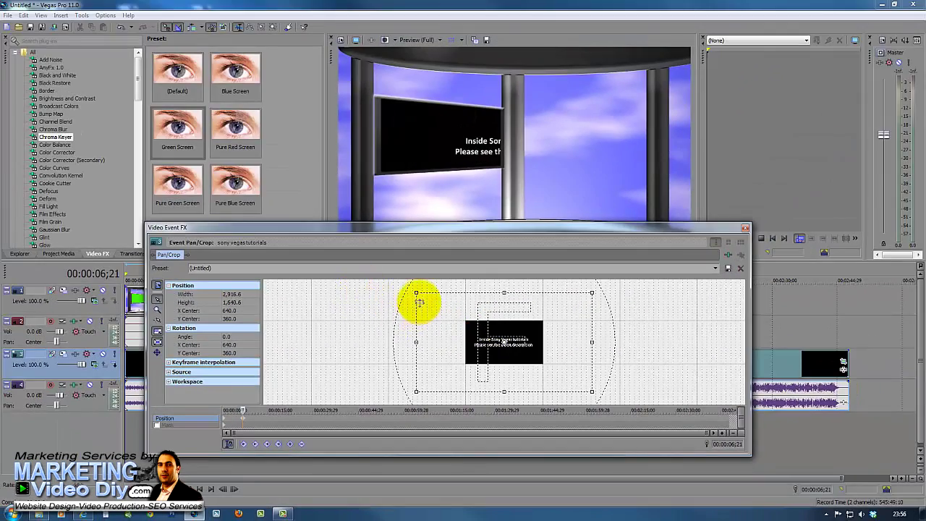
{"action": "left_click_drag", "start_coordinate": [416, 293], "coordinate": [461, 313]}
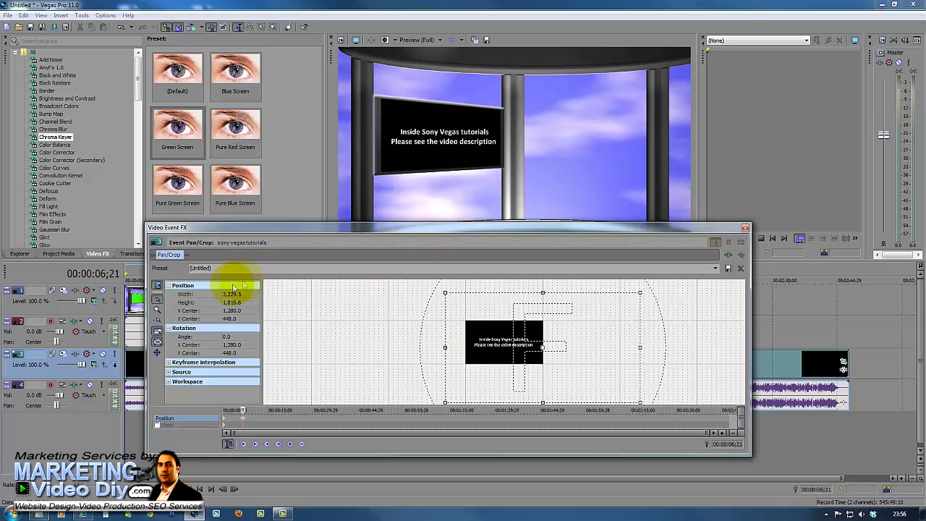
Drag the red solid-colour clip onto a new fifth track below the existing tracks
{"action": "left_click", "coordinate": [746, 228]}
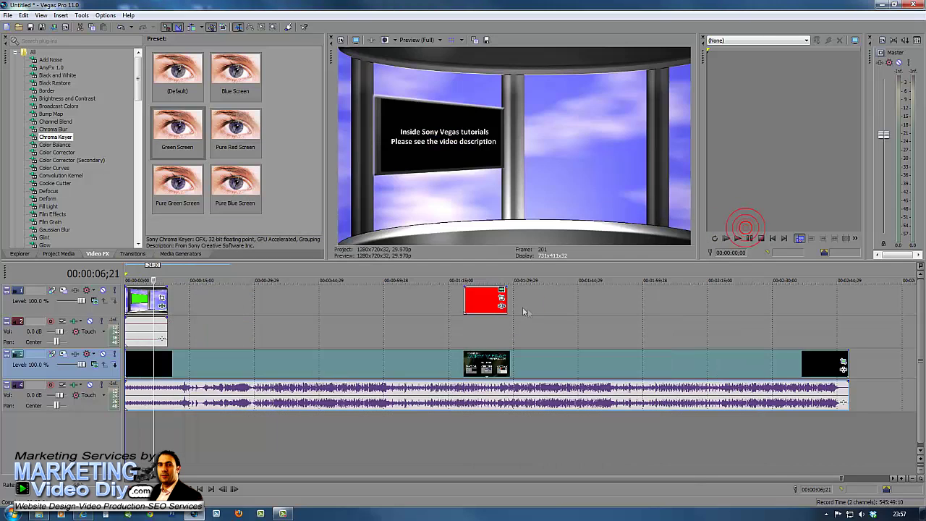
{"action": "left_click", "coordinate": [483, 302]}
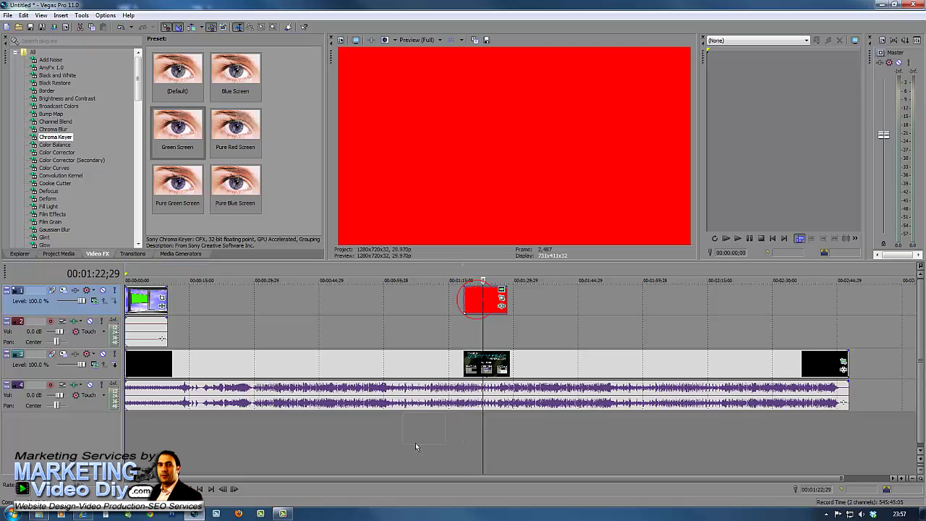
{"action": "left_click_drag", "start_coordinate": [416, 448], "coordinate": [854, 425]}
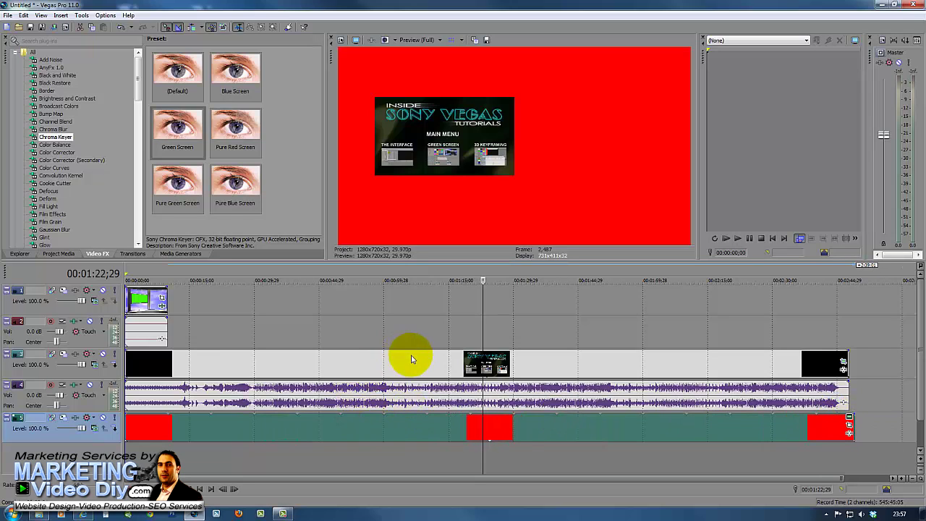
{"action": "left_click", "coordinate": [147, 370]}
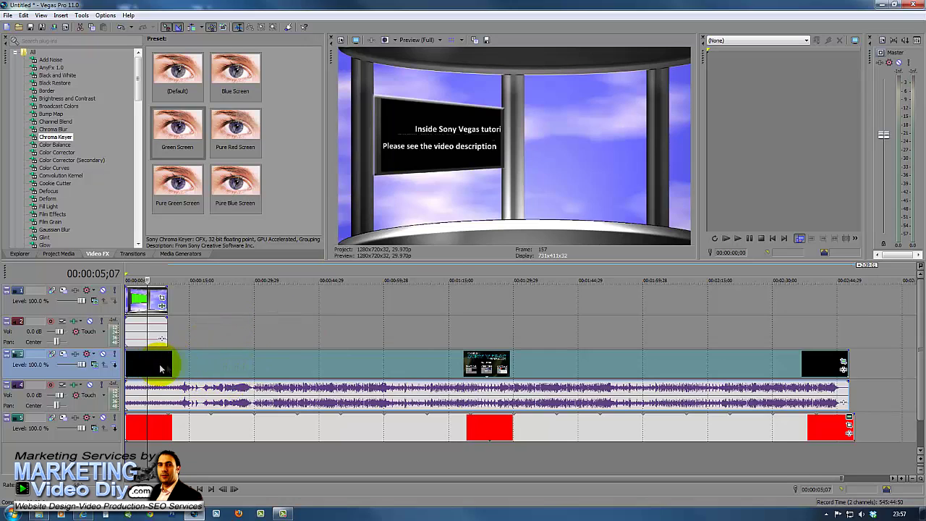
Enlarge the opening clip's Pan/Crop frame to 3,969 × 2,232.6 at centre 1,467.9, 420.7
{"action": "left_click", "coordinate": [843, 364]}
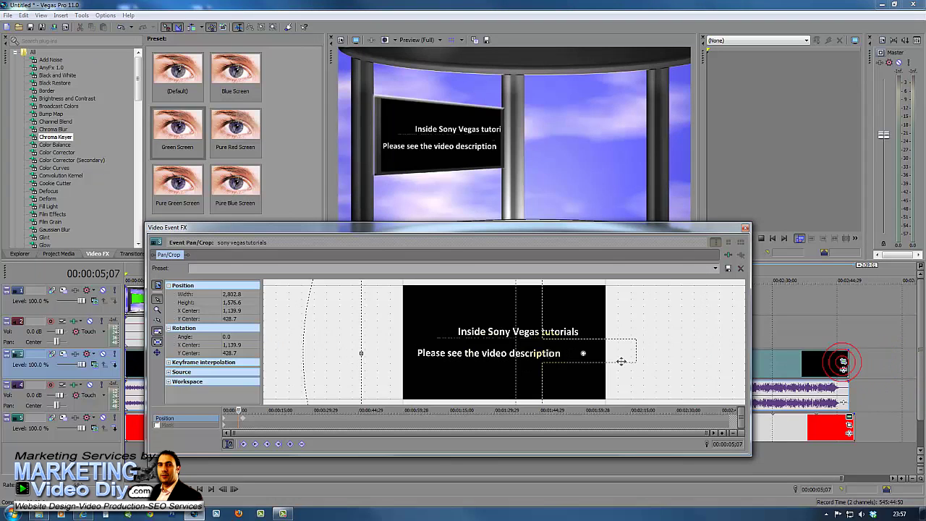
{"action": "scroll", "coordinate": [384, 339], "scroll_direction": "down", "scroll_amount": 5}
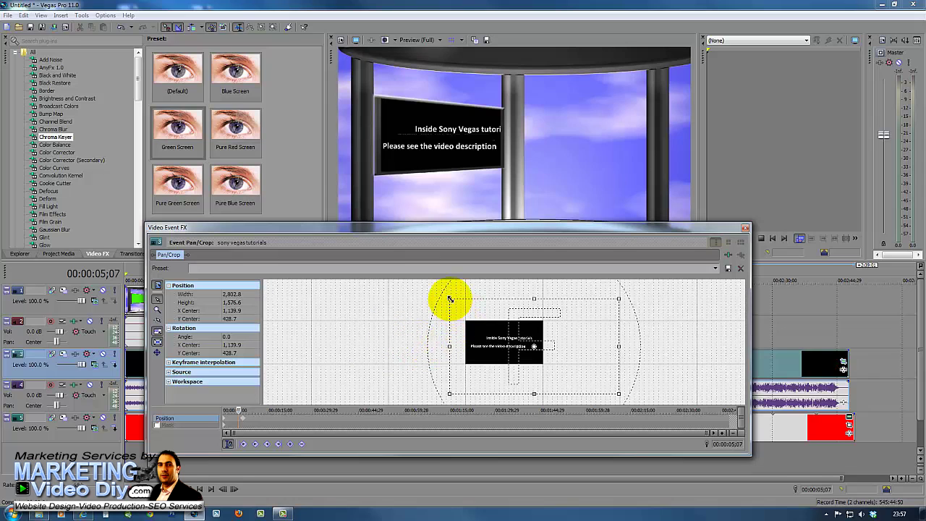
{"action": "left_click_drag", "start_coordinate": [450, 298], "coordinate": [470, 303]}
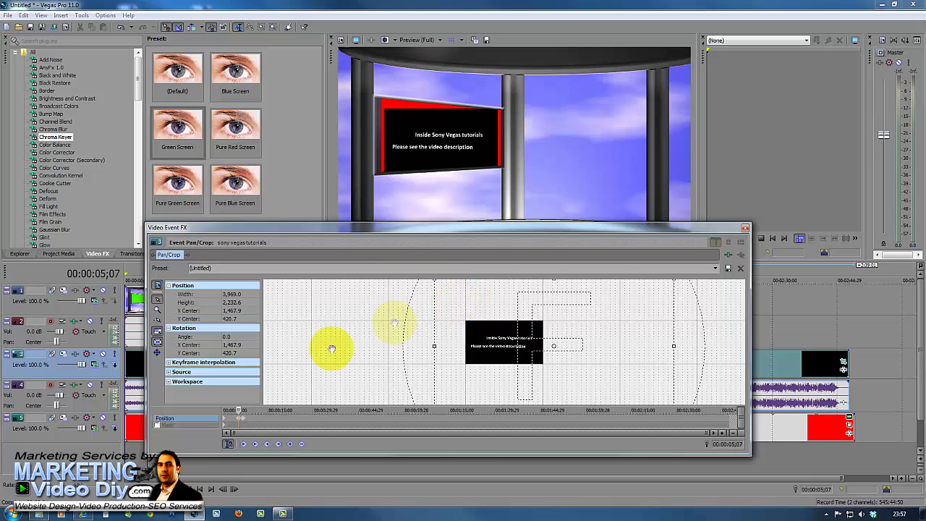
Delete the original starting keyframe so the framing stays fixed, then close Pan/Crop
{"action": "right_click", "coordinate": [261, 422]}
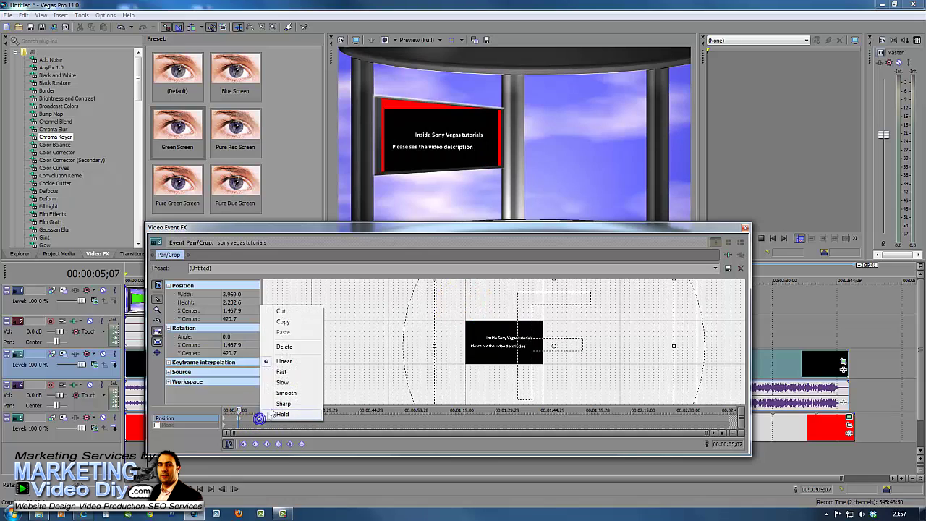
{"action": "left_click", "coordinate": [284, 347]}
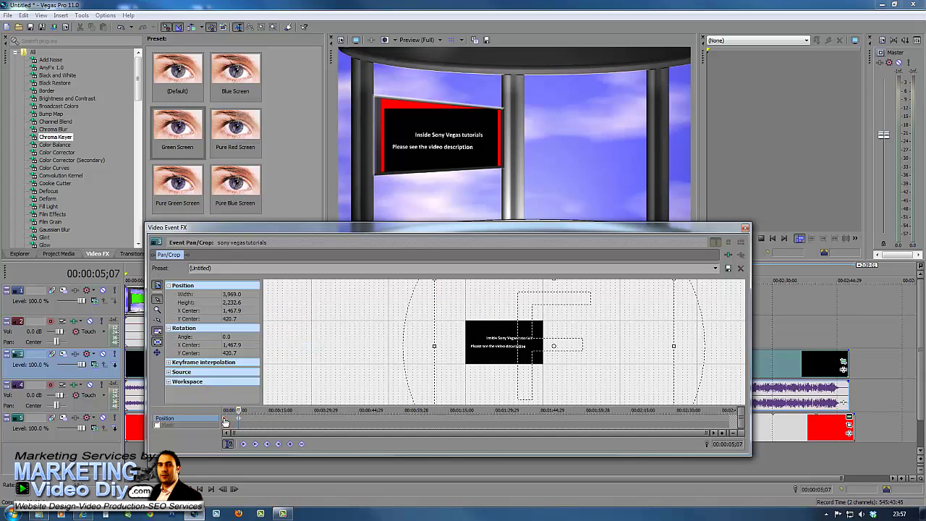
{"action": "left_click", "coordinate": [224, 421]}
{"action": "right_click", "coordinate": [224, 421]}
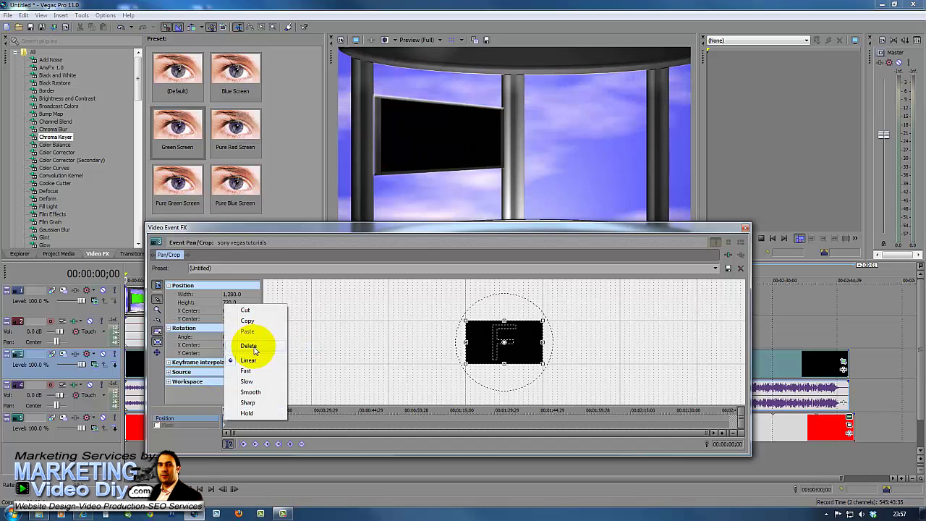
{"action": "left_click", "coordinate": [248, 346]}
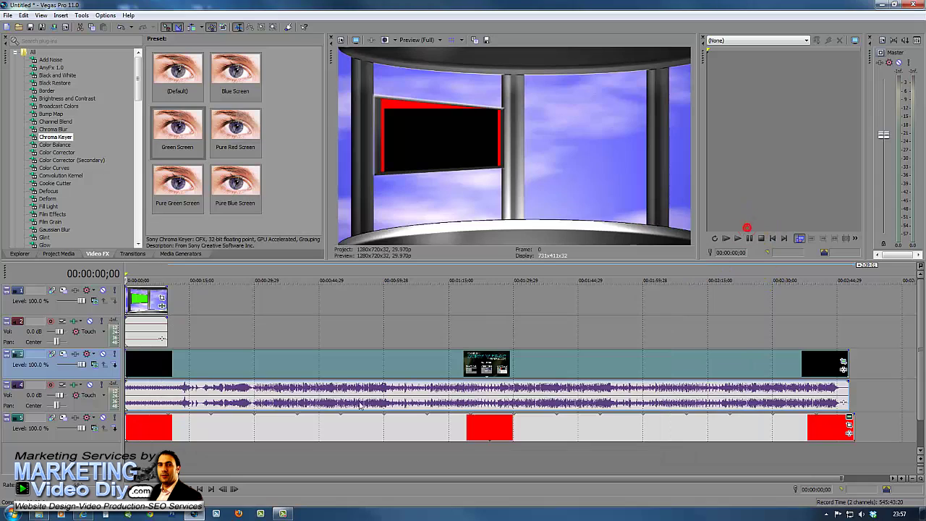
{"action": "left_click", "coordinate": [745, 228]}
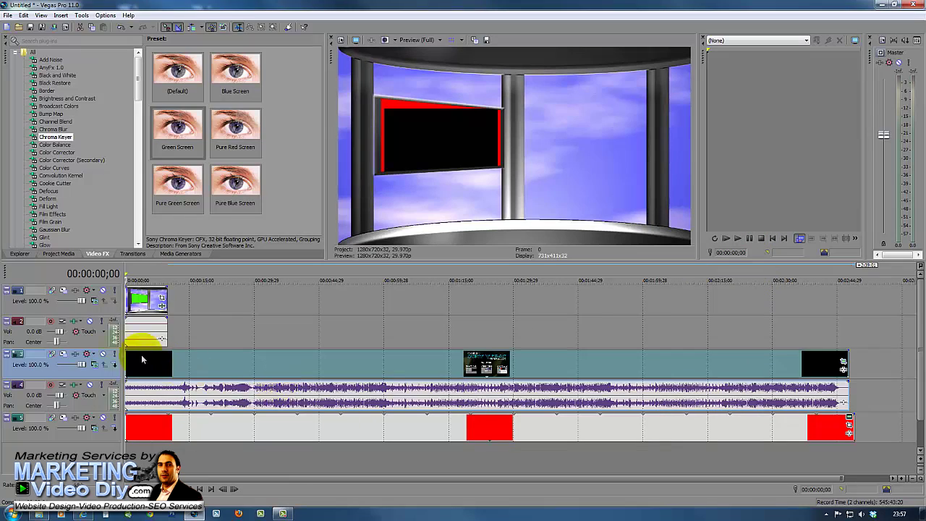
Set track 3 to 3D Source Alpha compositing and turn its plane to 30.5° on Y
{"action": "right_click", "coordinate": [92, 356]}
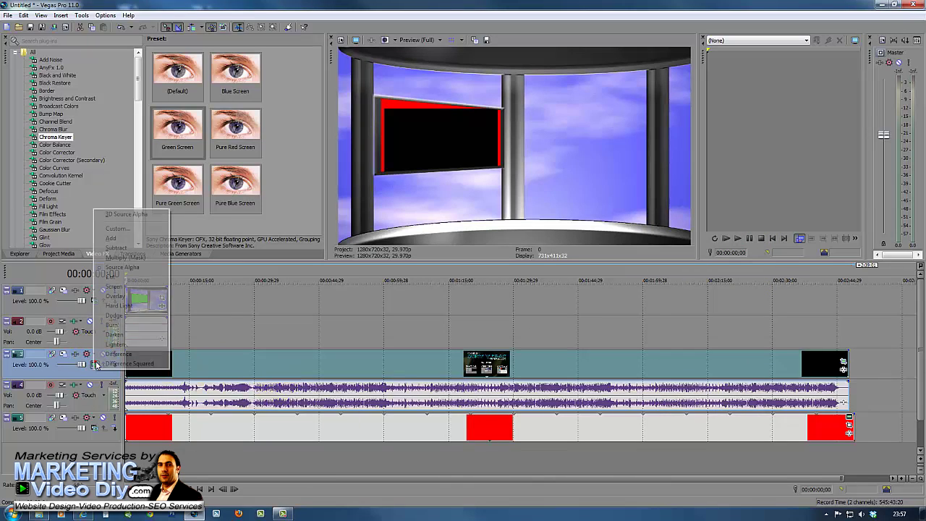
{"action": "left_click", "coordinate": [108, 214]}
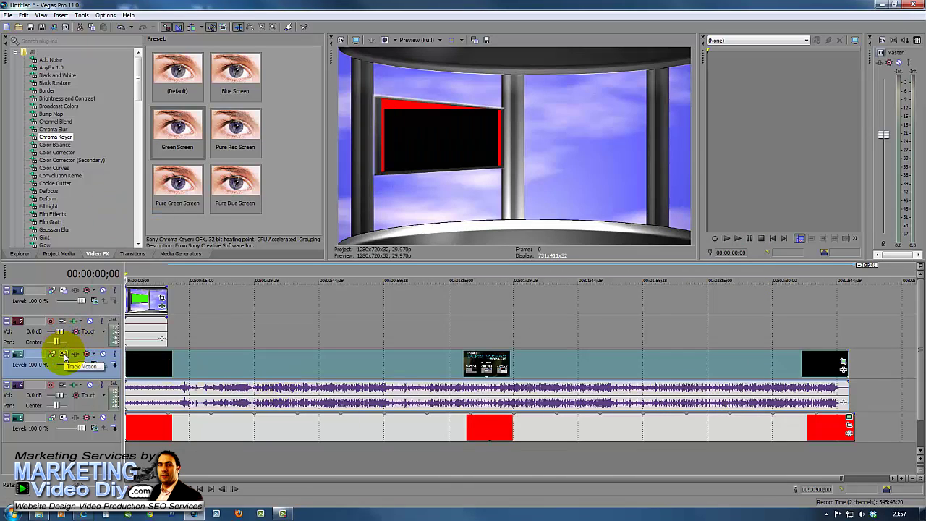
{"action": "left_click", "coordinate": [64, 355]}
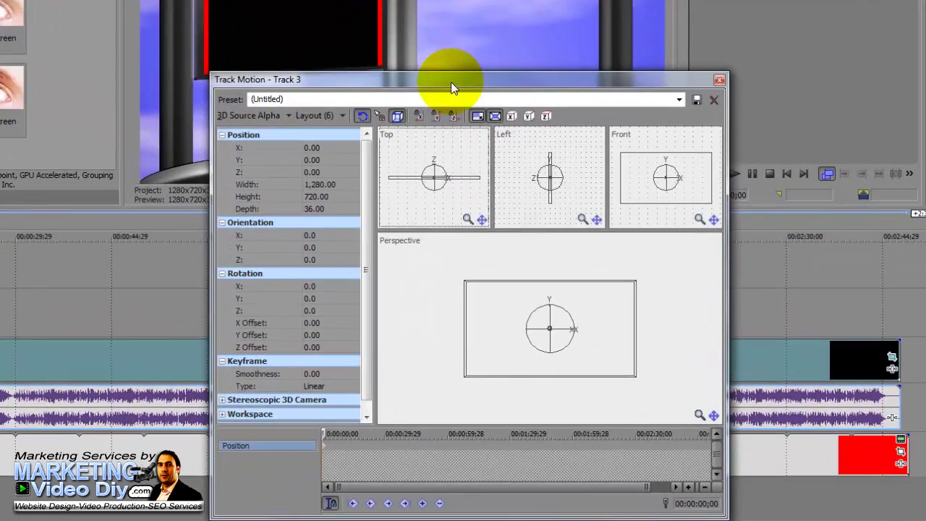
{"action": "left_click", "coordinate": [371, 232]}
{"action": "left_click", "coordinate": [354, 248]}
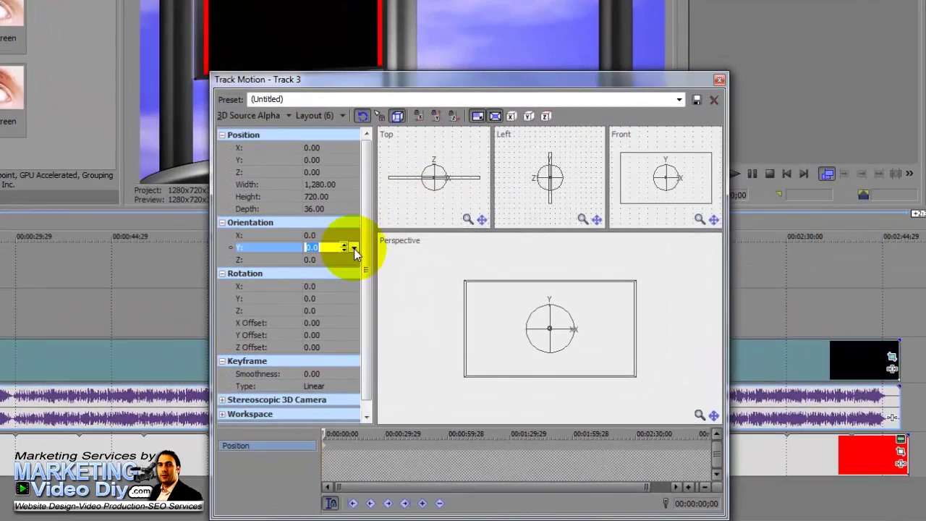
{"action": "left_click", "coordinate": [333, 260]}
{"action": "left_click_drag", "start_coordinate": [334, 263], "coordinate": [336, 265]}
{"action": "left_click", "coordinate": [345, 244]}
{"action": "left_click", "coordinate": [344, 244]}
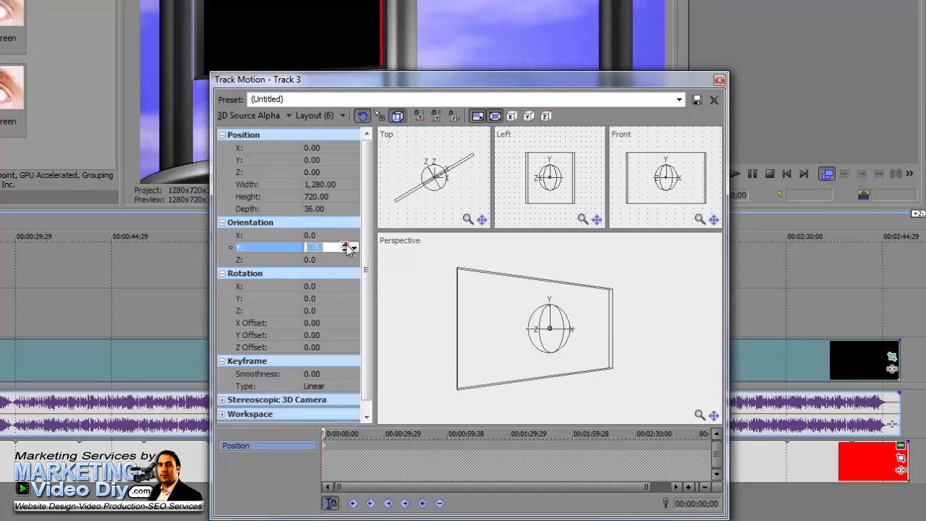
{"action": "left_click", "coordinate": [573, 294]}
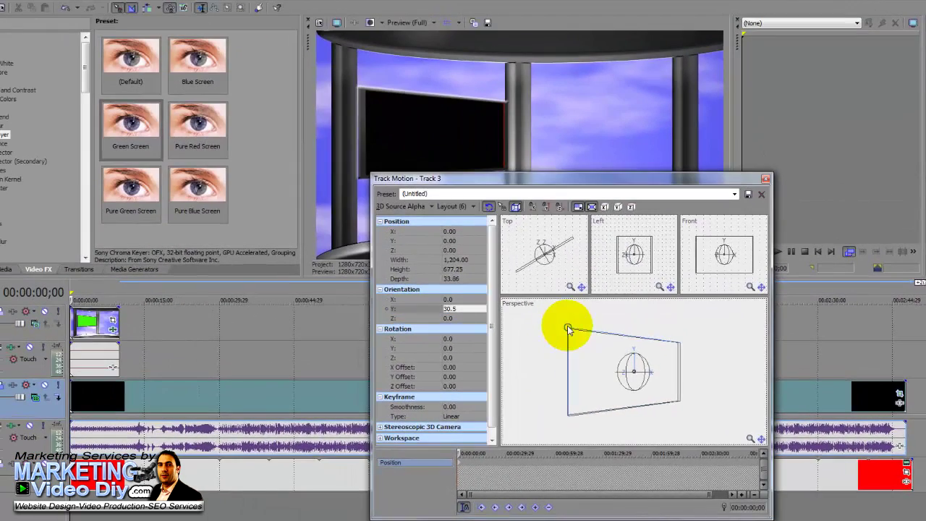
Resize the tilted plane to 1,158.92 × 651.89 so it fills the TV screen
{"action": "left_click_drag", "start_coordinate": [571, 331], "coordinate": [595, 351]}
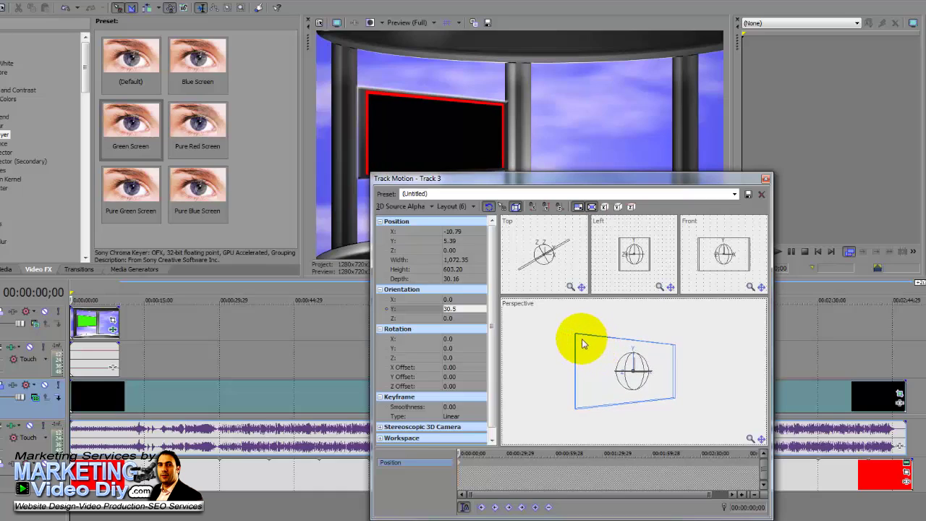
{"action": "left_click_drag", "start_coordinate": [576, 336], "coordinate": [587, 343]}
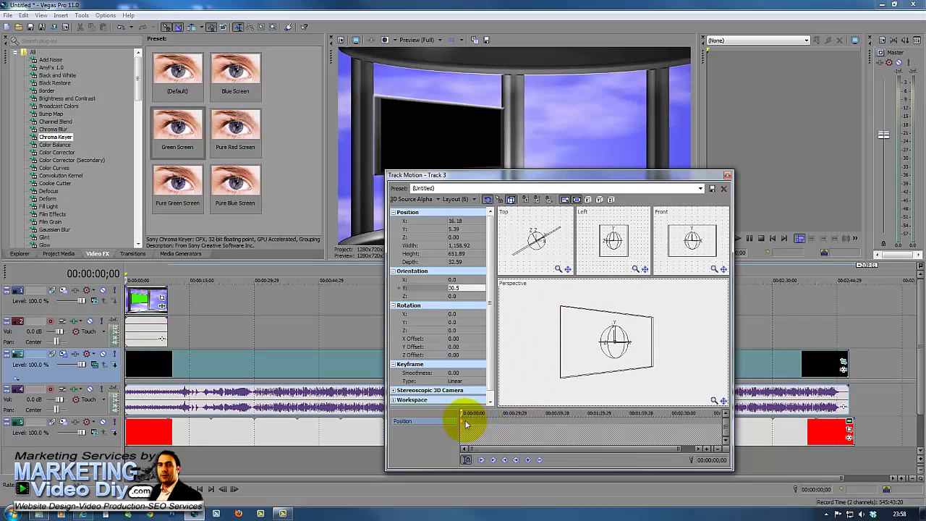
{"action": "left_click", "coordinate": [727, 175]}
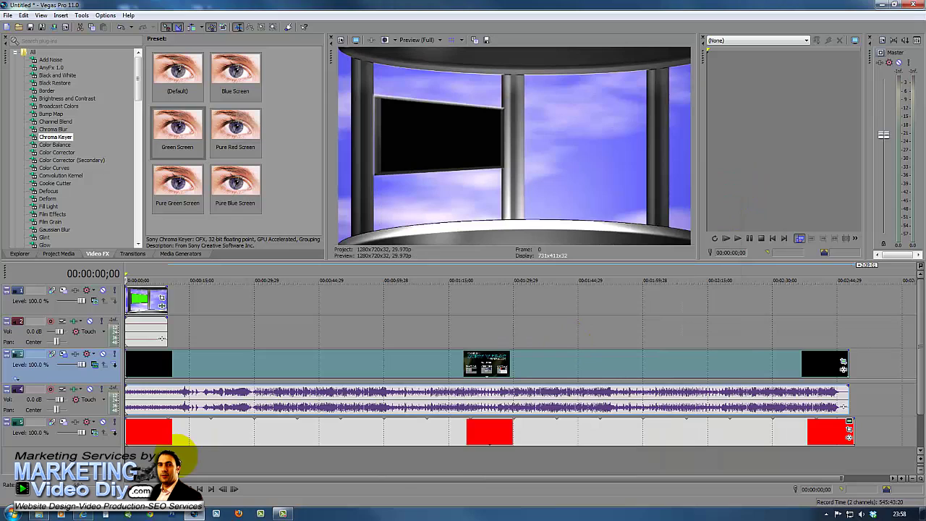
Preview the composite, then stretch track 1's green-screen event to the end of the timeline
{"action": "key", "text": "space"}
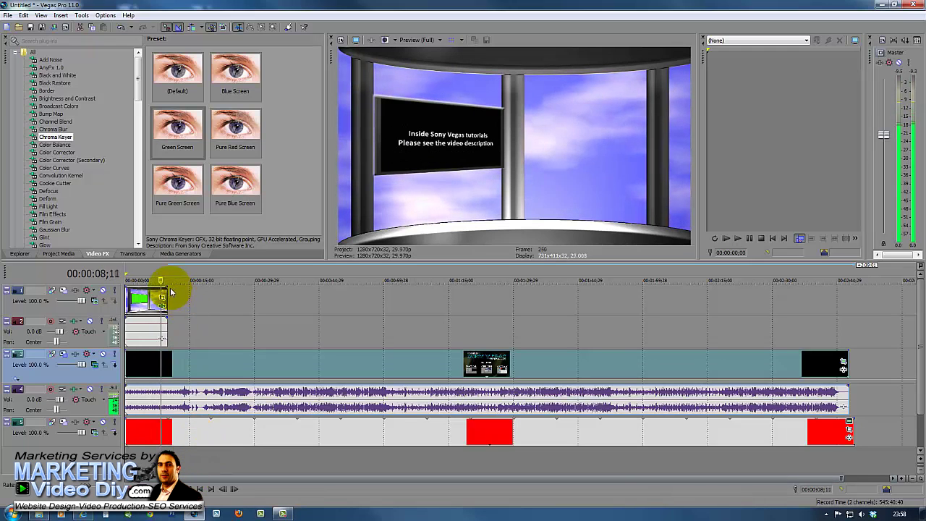
{"action": "left_click_drag", "start_coordinate": [167, 293], "coordinate": [847, 296]}
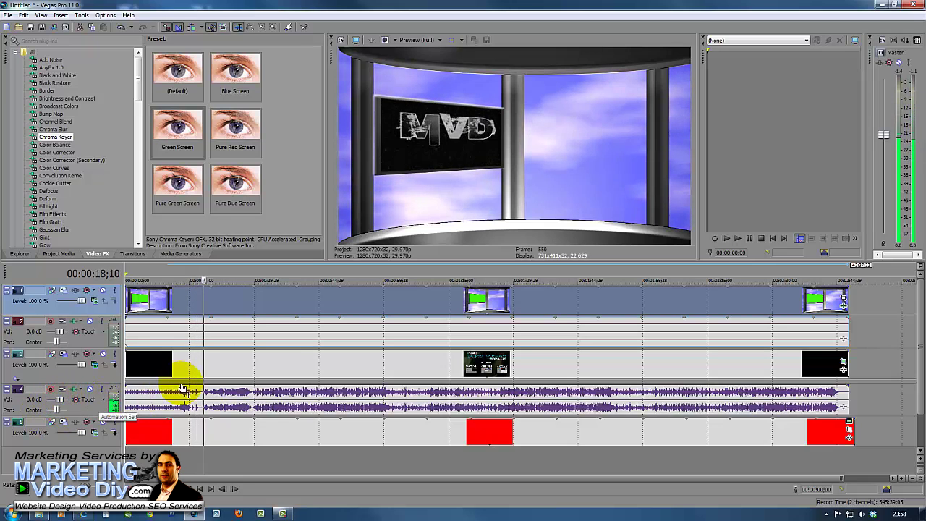
Pull track 4's volume envelope down to about -16.6 dB gain
{"action": "left_click_drag", "start_coordinate": [183, 390], "coordinate": [182, 414]}
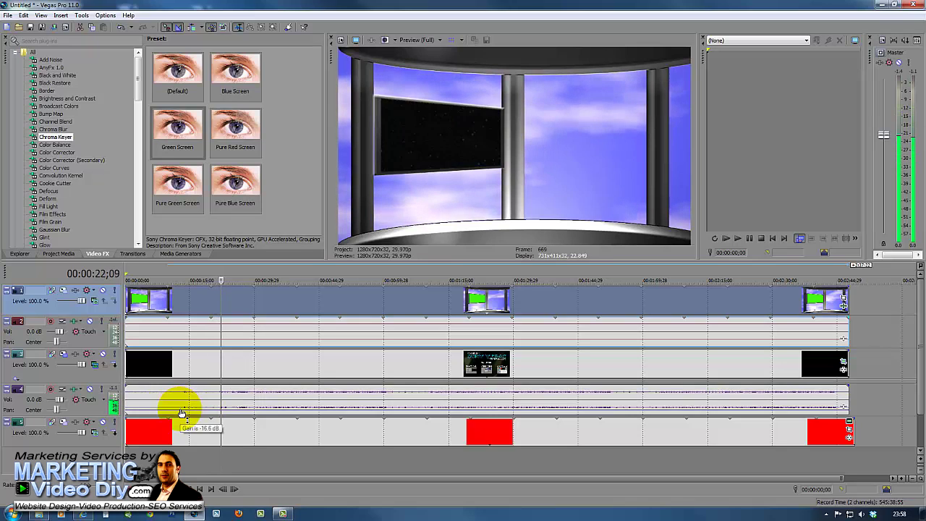